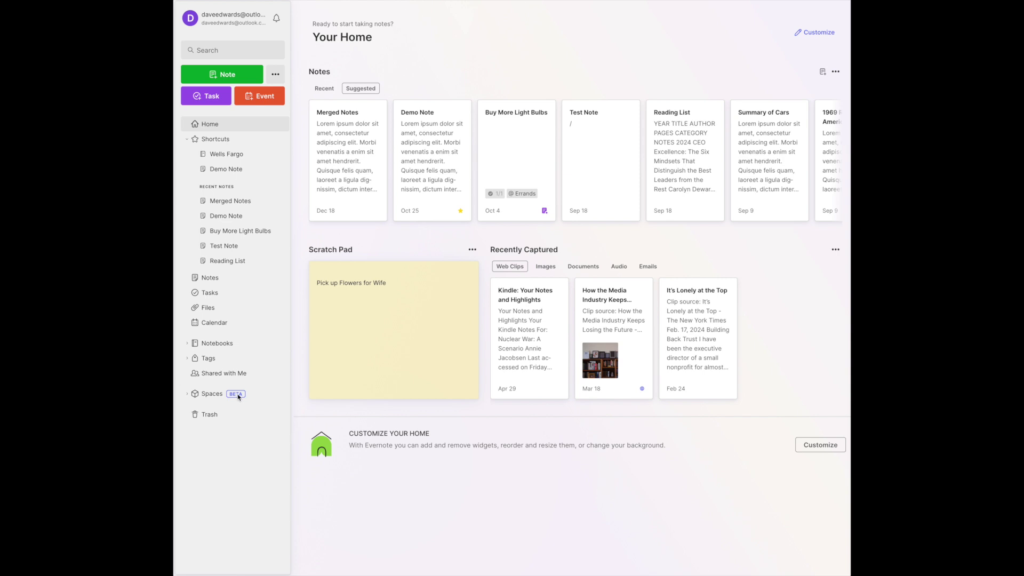
Create a new space named 'Client A' from the sidebar's Spaces list, leaving the description empty.
click(212, 397)
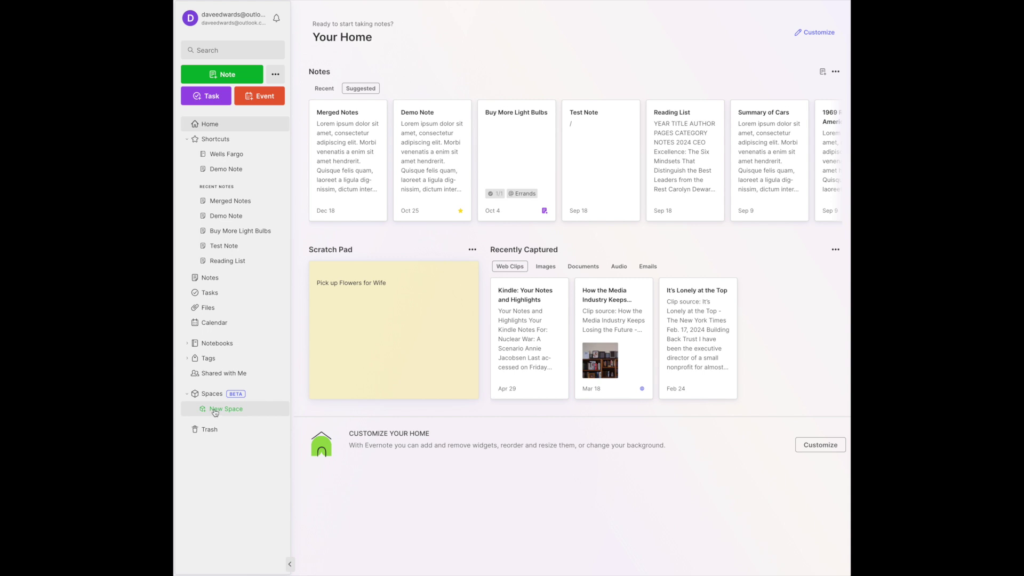
click(214, 411)
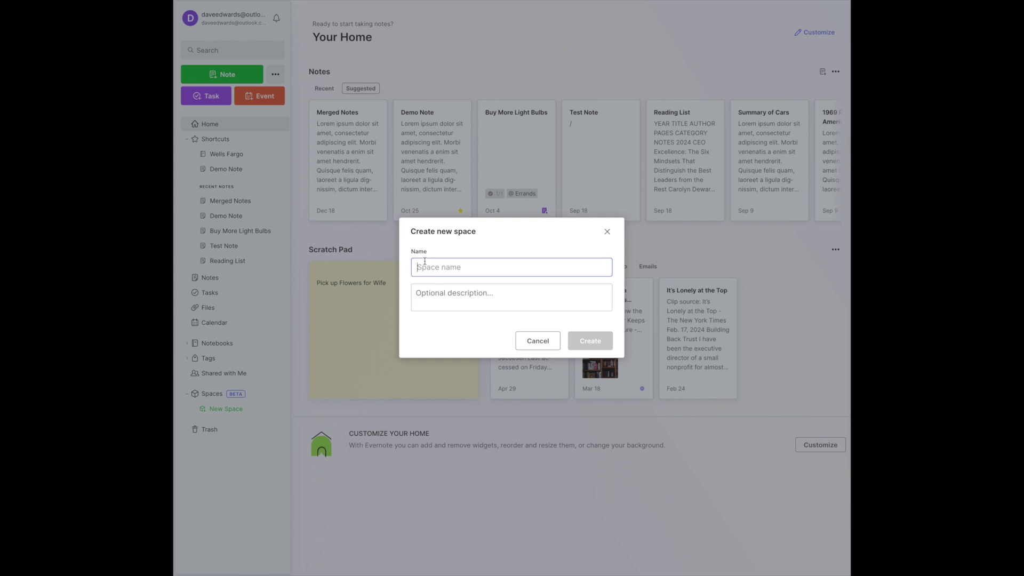
text(Client A)
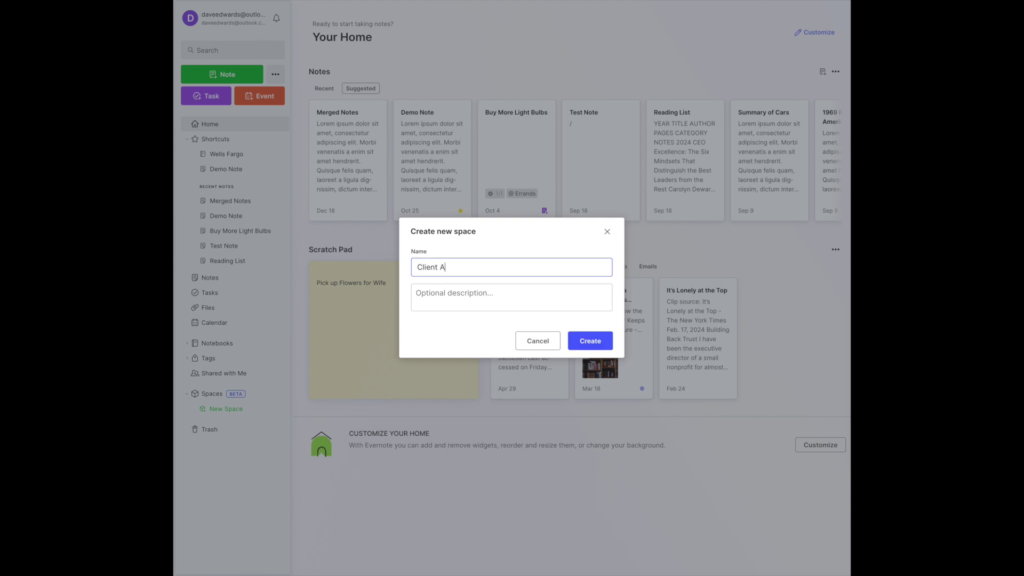
click(415, 294)
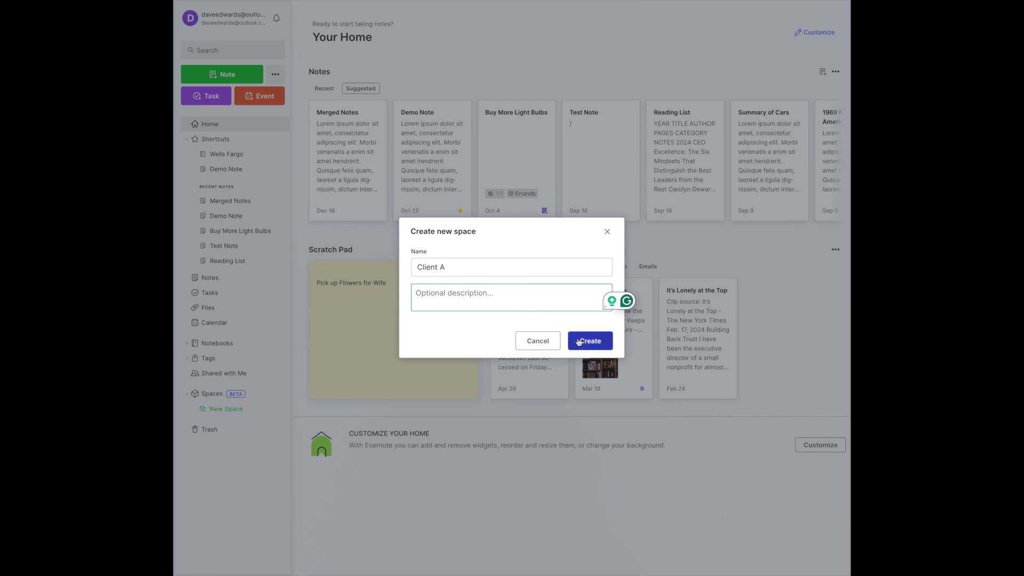
click(579, 341)
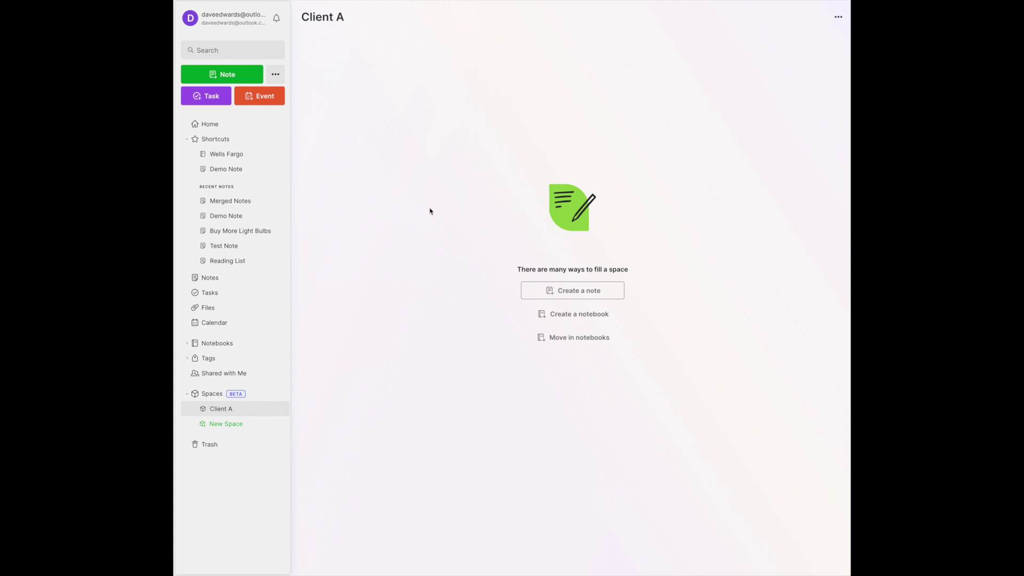
Start a new note in the Client A space titled 'Our Work Plan'.
click(568, 292)
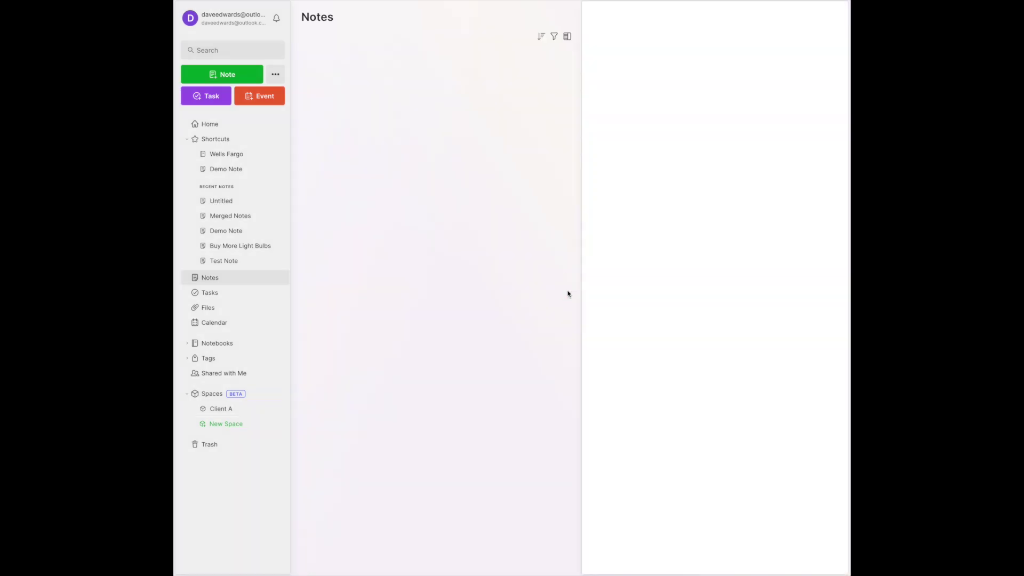
click(610, 83)
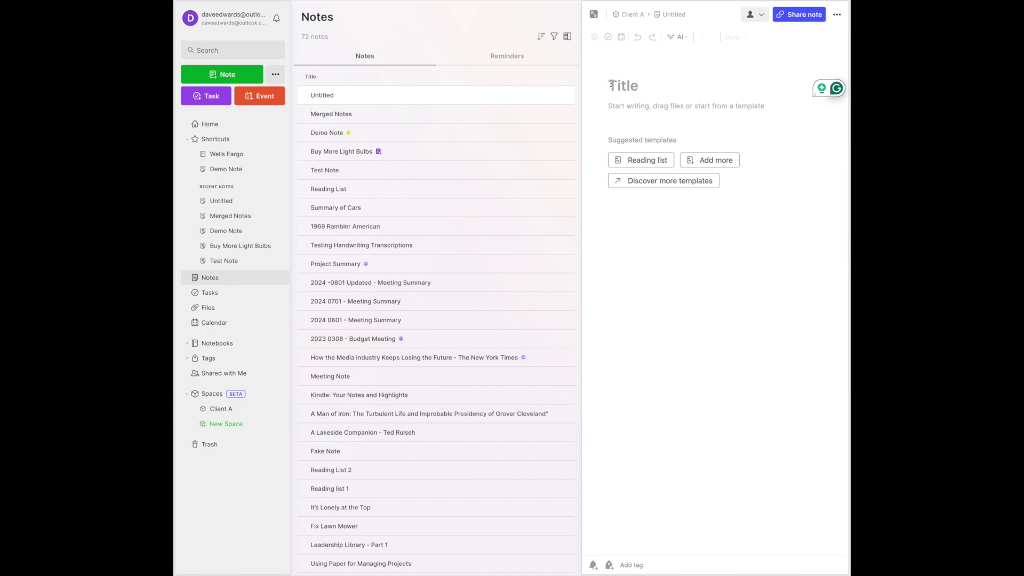
text(Our Work Plan)
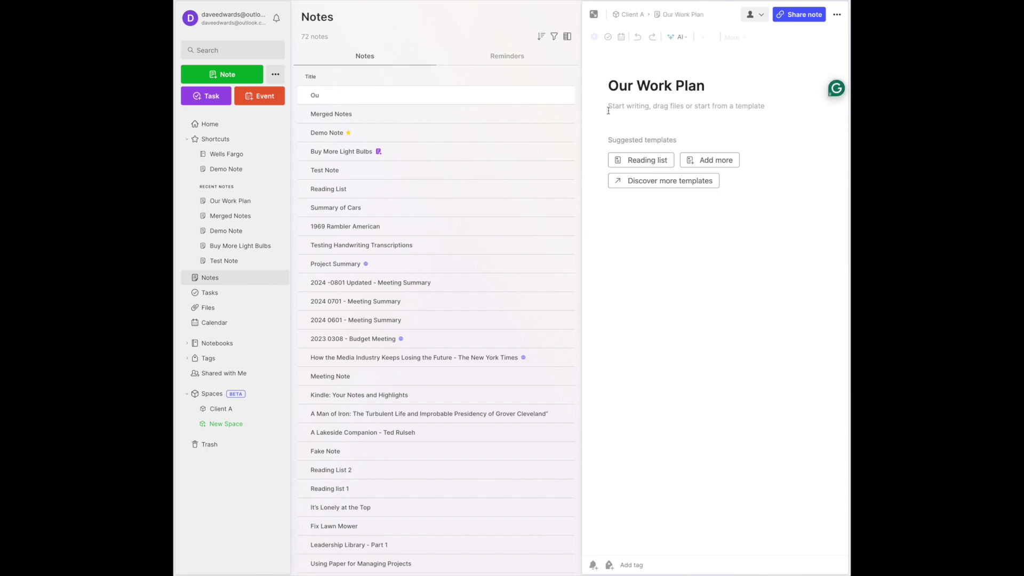
Paste two paragraphs of lorem ipsum sample text into the note body.
click(611, 120)
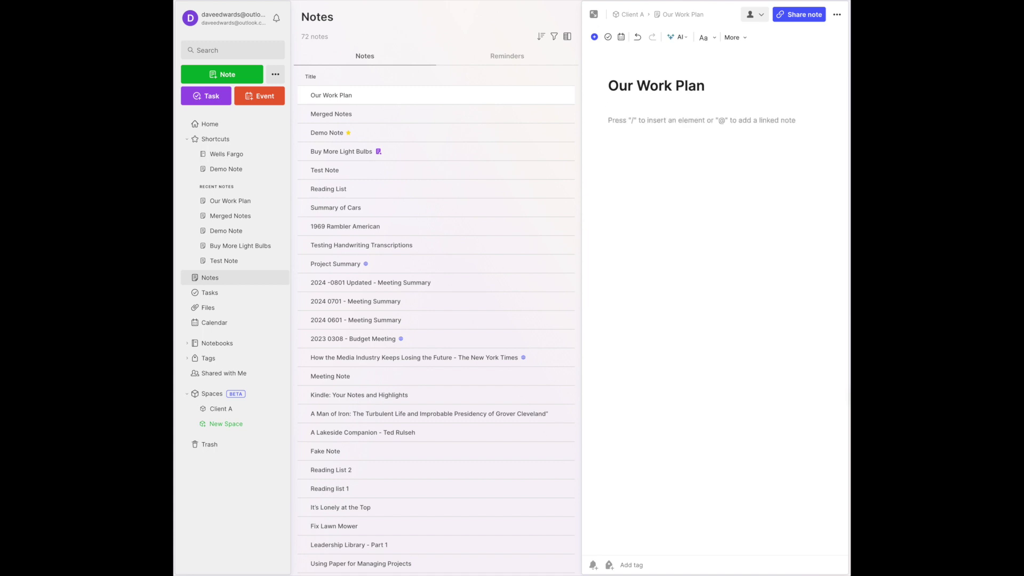
text(/)
key(Escape)
key(BackSpace)
text(Lorem ipsum dolor sit amet, consectetur adipiscing elit. Morbi venenatis a enim sit amet hendrerit. Quisque felis quam, laoreet a ligula dignissim, dictum interdum erat. Sed varius, dui et dapibus dignissim, nisi elit blandit eros, nec fringilla augue erat vel felis. Suspendisse at dolor in tortor condimentum faucibus. Nunc faucibus blandit enim nec facilisis. Cras rhoncus odio at dolor dictum, et dignissim magna maximus. Aenean iaculis velit elit, in scelerisque ante molestie vel. Integer finibus in enim vitae bibendum. Donec posuere justo bibendum, vestibulum enim a, faucibus lorem.  Vivamus ultrices mauris ut purus iaculis faucibus. Sed ullamcorper ultrices porttitor. Mauris bibendum nulla eu est facilisis, eget imperdiet libero fringilla. In suscipit dapibus neque sit amet placerat. Maecenas aliquam rutrum condimentum. Sed sit amet viverra augue, sed vulputate purus. Nullam rutrum, purus a mattis varius, ex enim pretium purus, sed iaculis metus lacus non velit. Quisque fringilla diam maximus mauris ultricies, non commodo nisi luctus. Donec vitae nunc hendrerit, fringilla diam quis, dapibus sapien. Curabitur sed felis dolor. Nullam nec nibh eget nisi placerat fringilla quis placerat odio. Pellentesque efficitur velit at risus aliquam, non varius nulla sodales. Cras nulla nibh, gravida quis molestie eu, euismod et diam. Sed laoreet ultrices lacus ac sodales. Proin finibus tristique felis at tristique.)
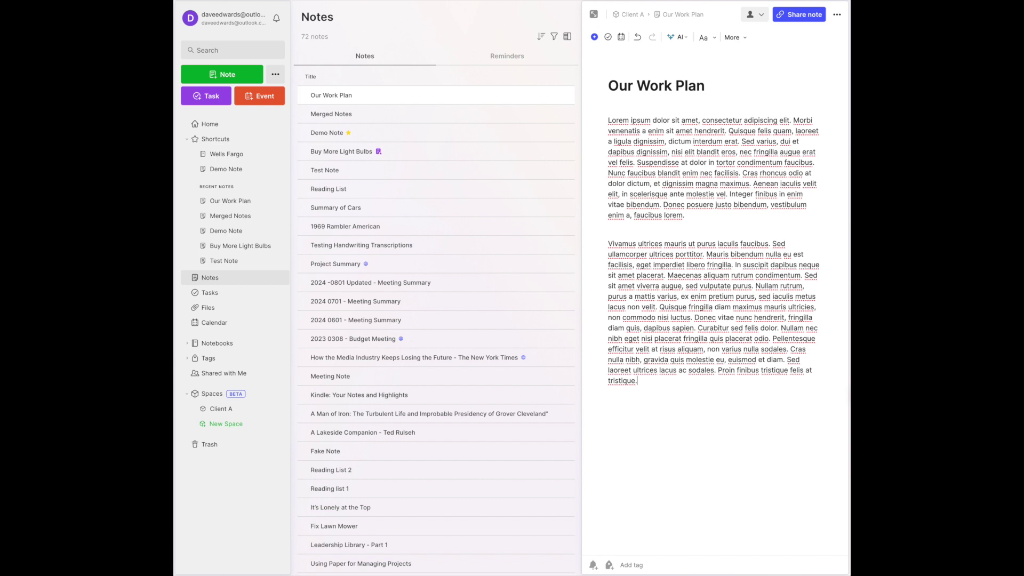
Return to the Client A space page and dismiss its options menu without choosing anything.
click(220, 410)
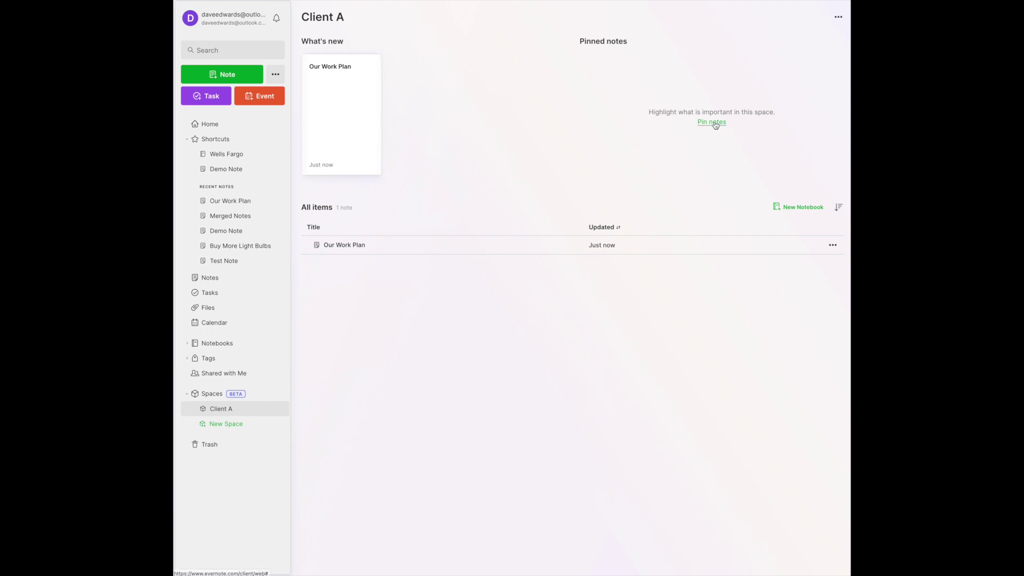
click(838, 17)
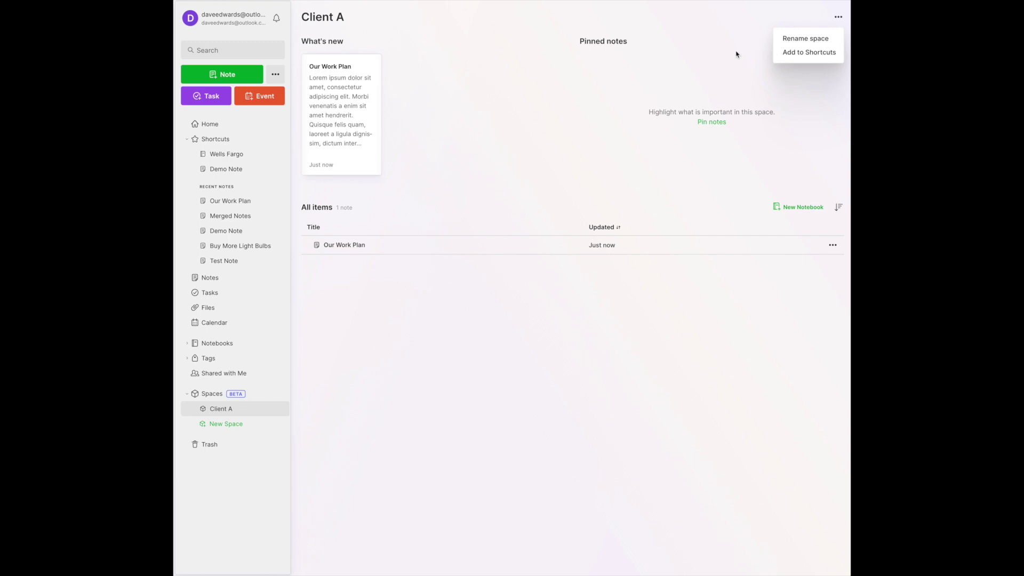
click(717, 51)
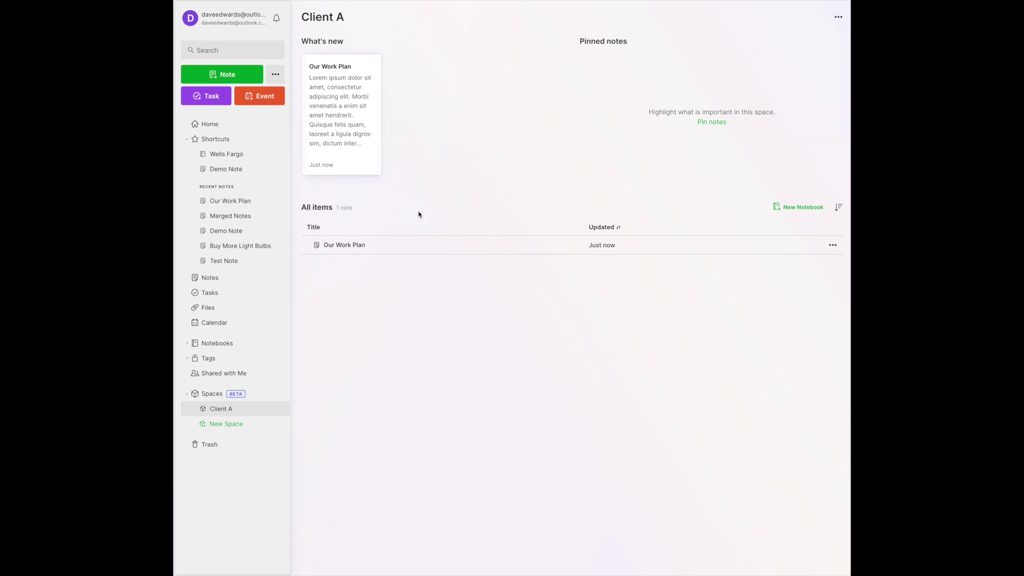
Create a notebook named 'Project A' in the Client A space.
click(804, 208)
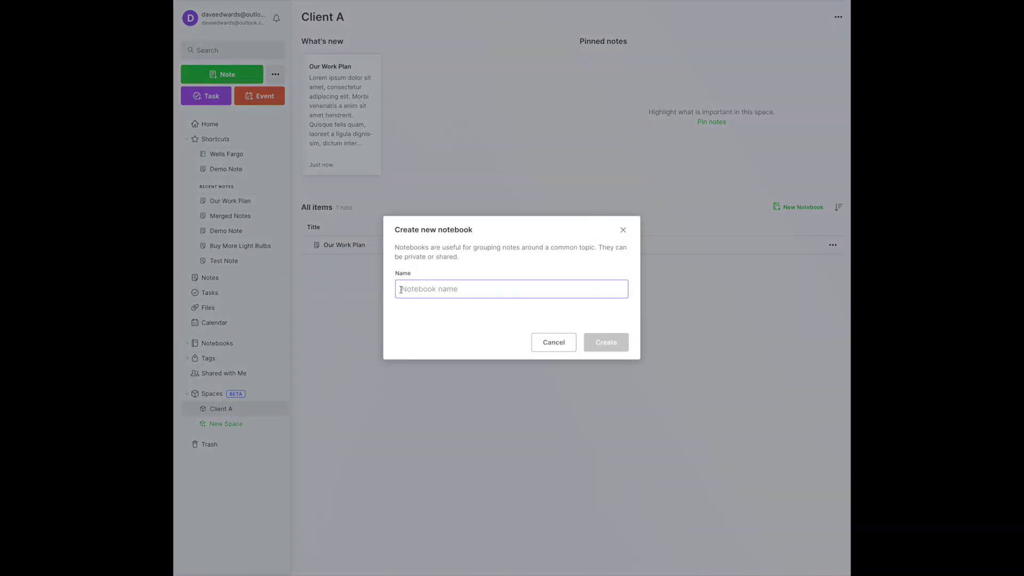
text(P)
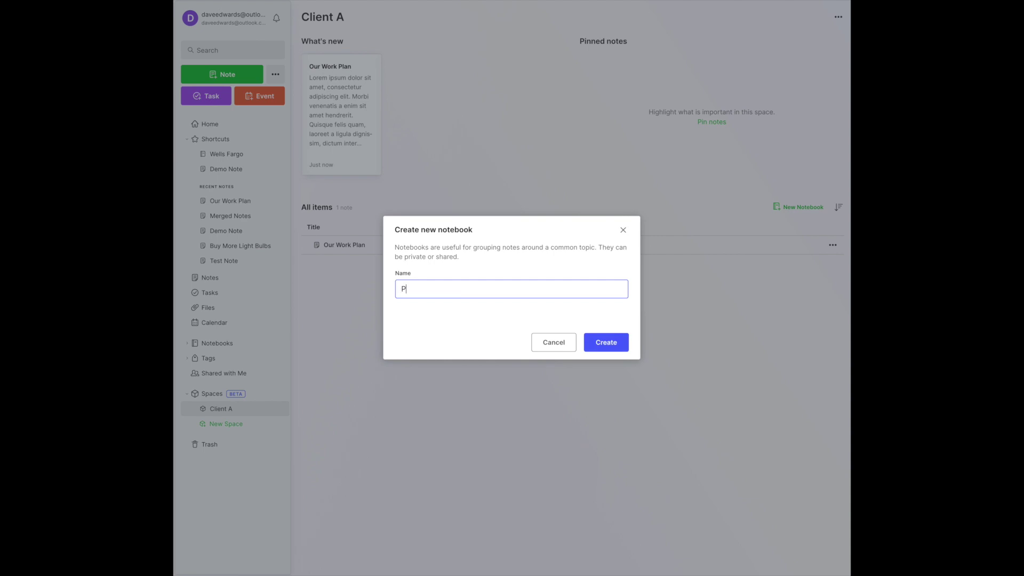
text(roject A)
key(Return)
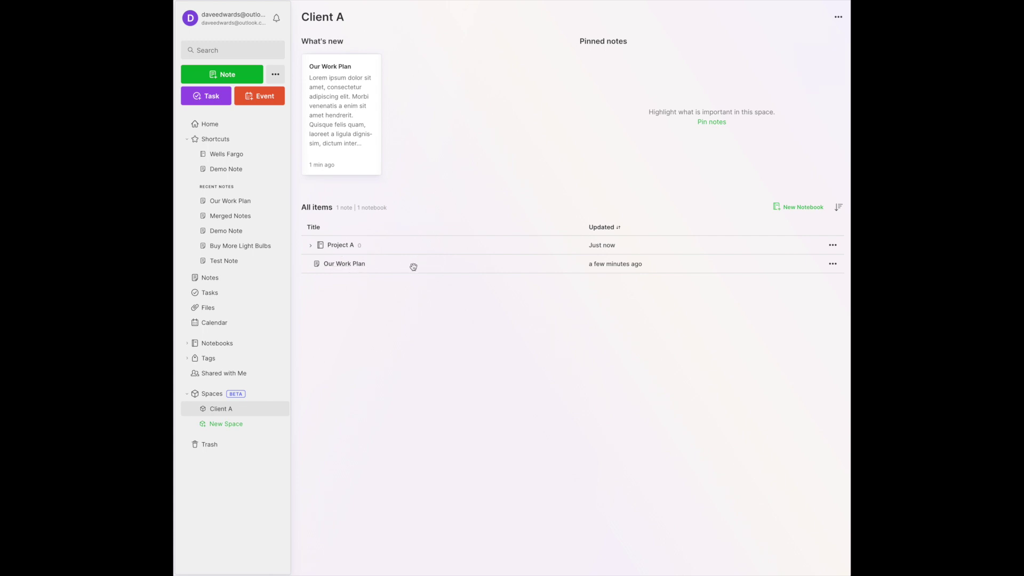
Dismiss the Our Work Plan actions menu and open the empty Project A notebook.
click(832, 264)
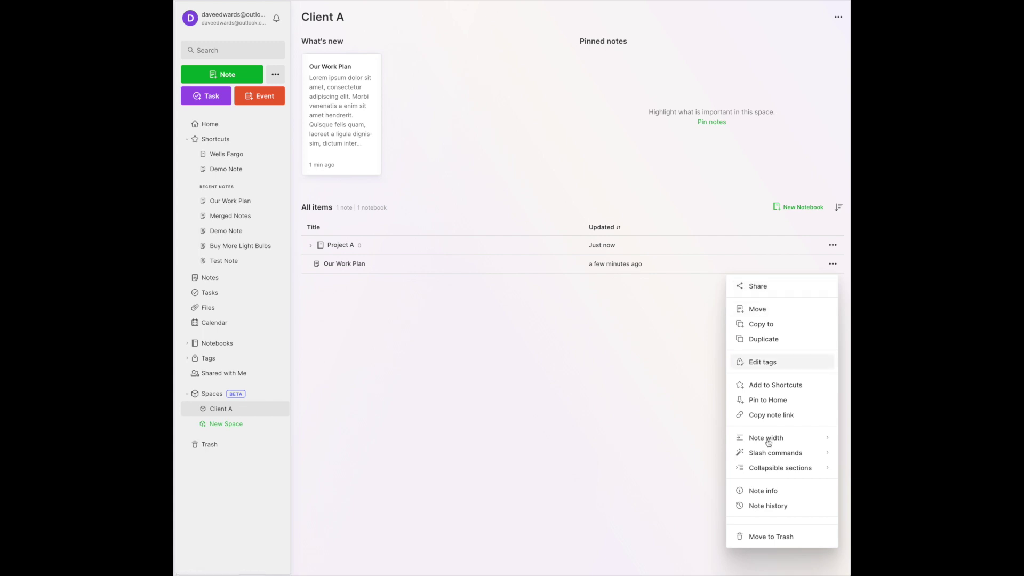
click(511, 428)
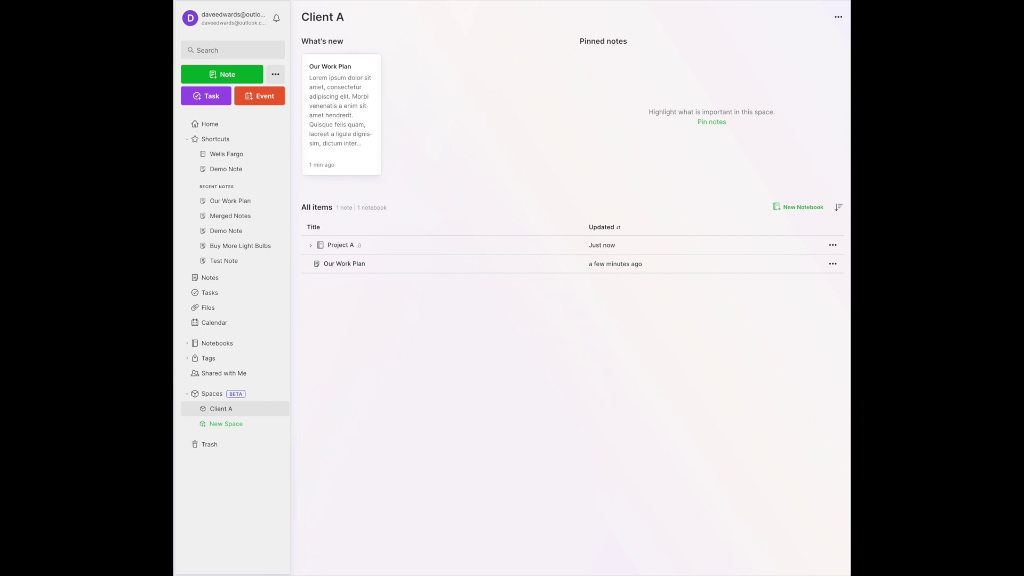
click(340, 245)
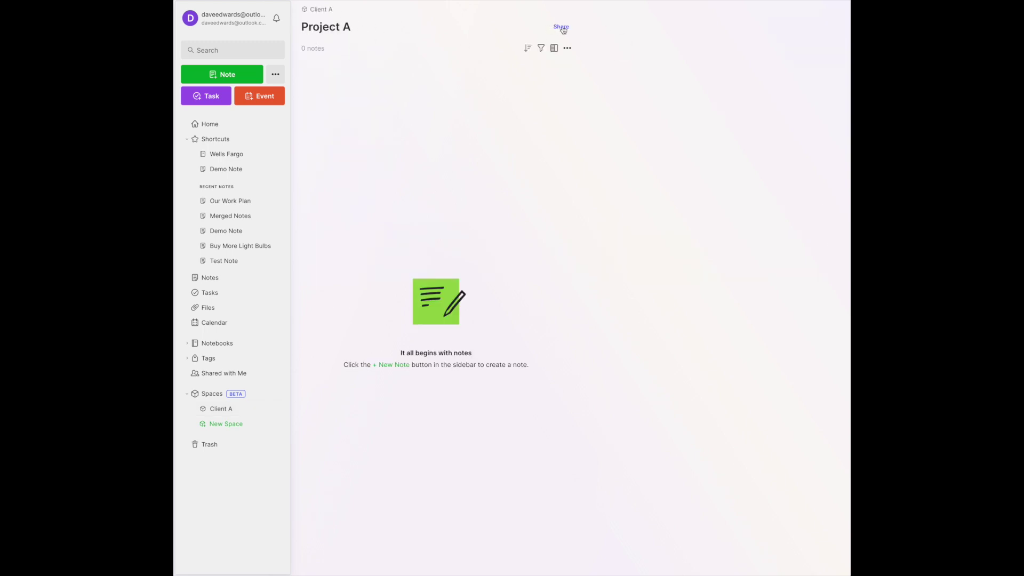
Invite a collaborator's e-mail address to Project A with Can edit and invite permission.
click(562, 27)
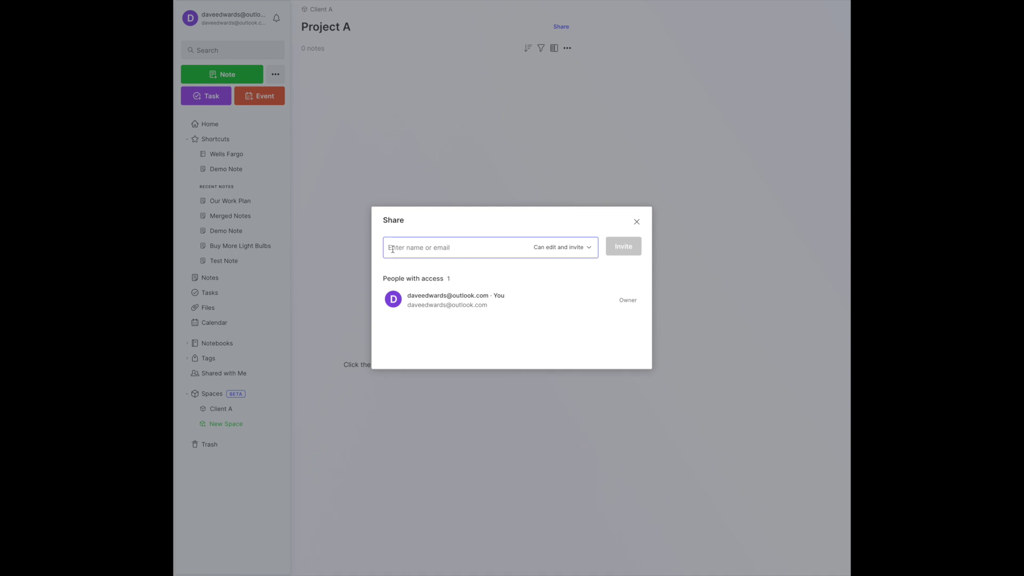
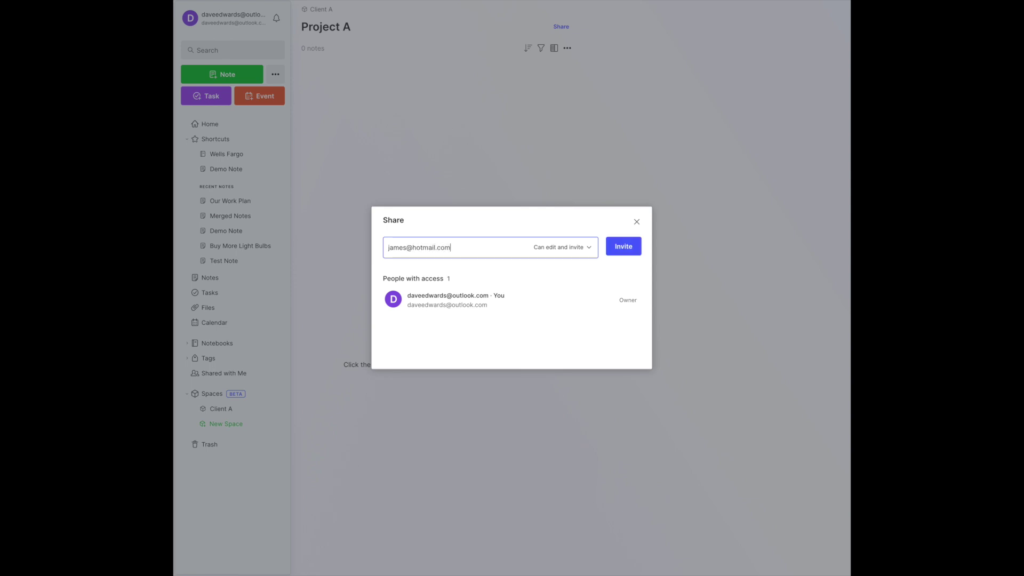
click(624, 245)
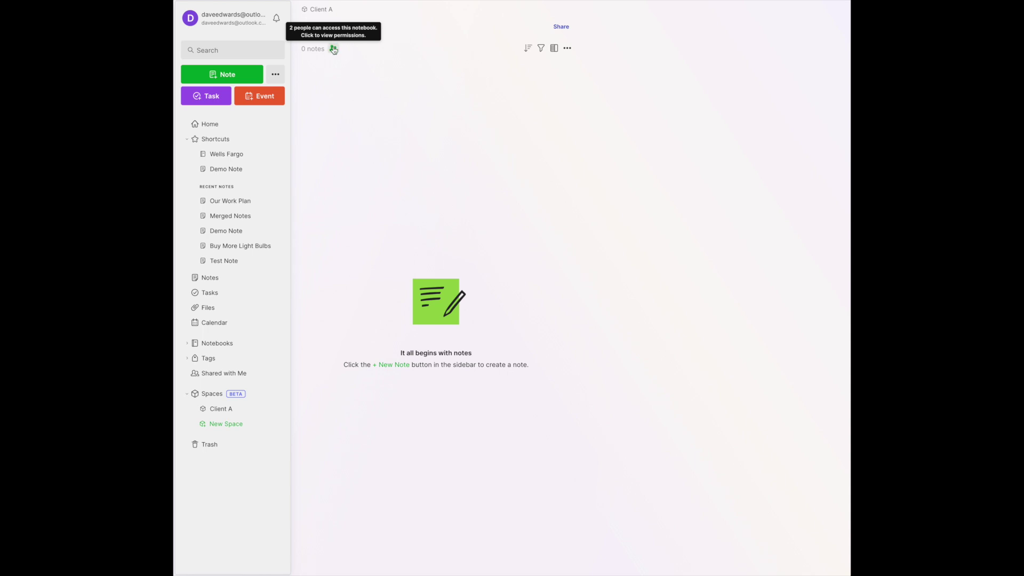
Remove the collaborator's access to Project A, leaving only the owner.
click(333, 49)
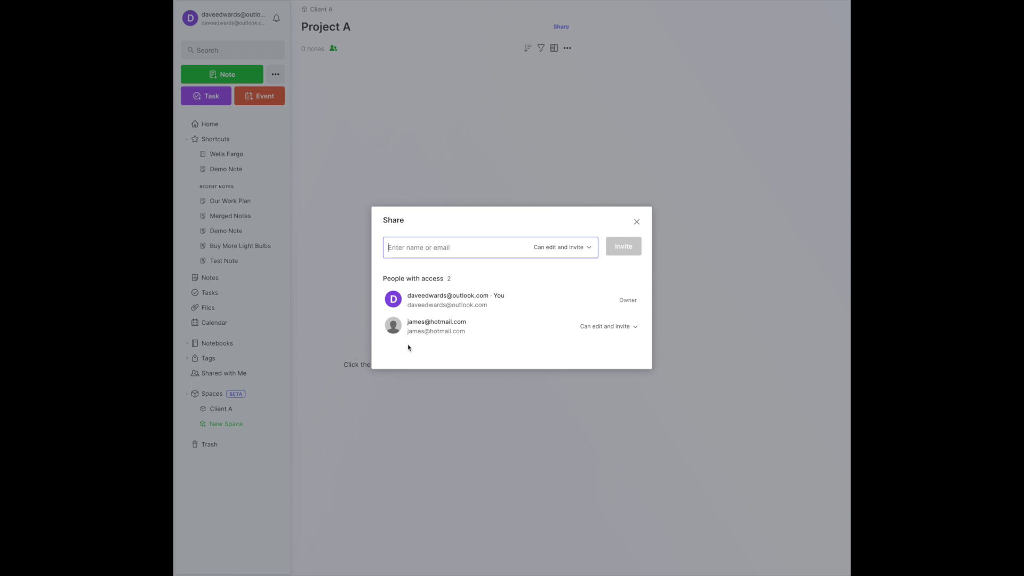
click(433, 328)
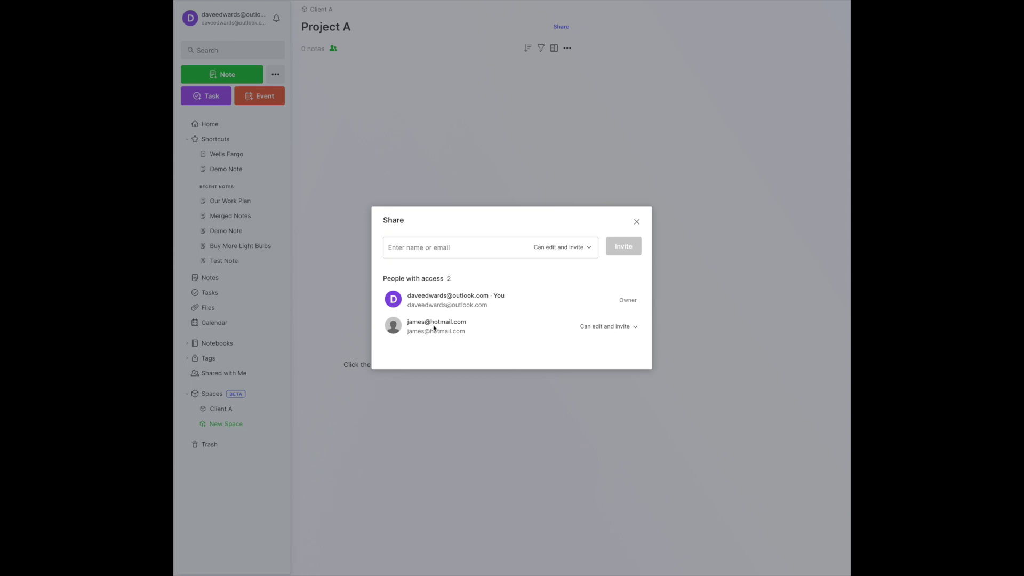
click(638, 326)
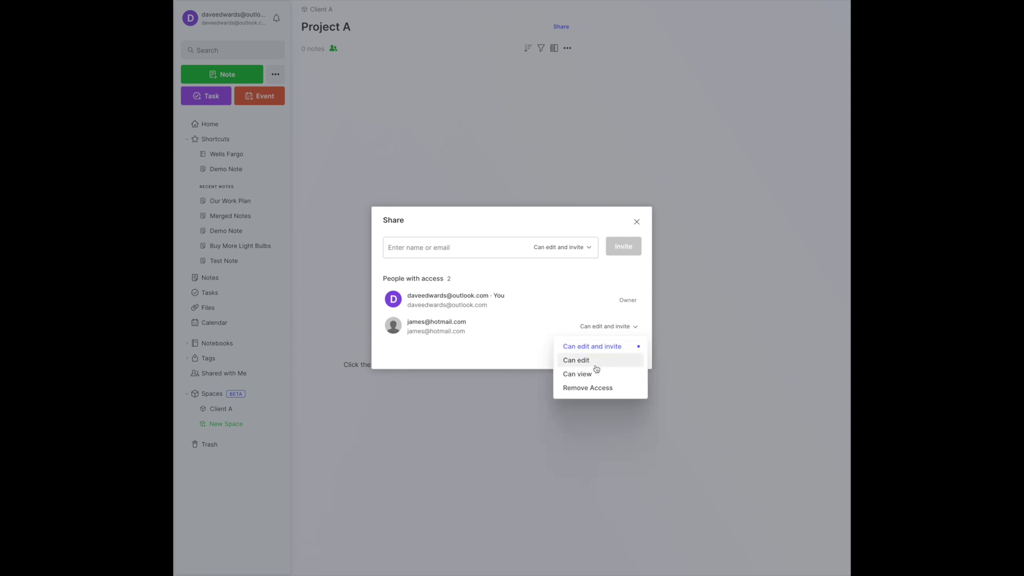
click(594, 388)
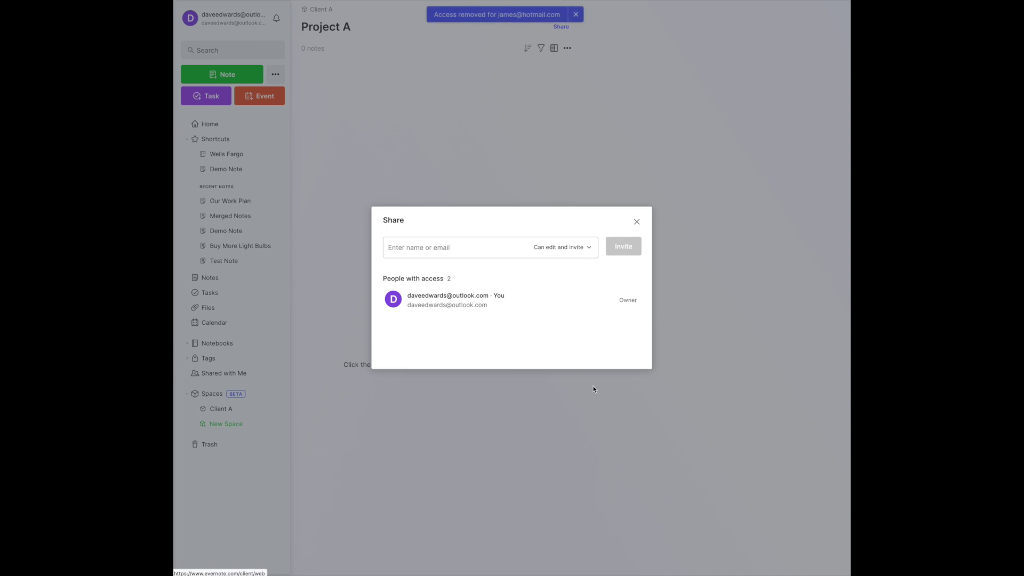